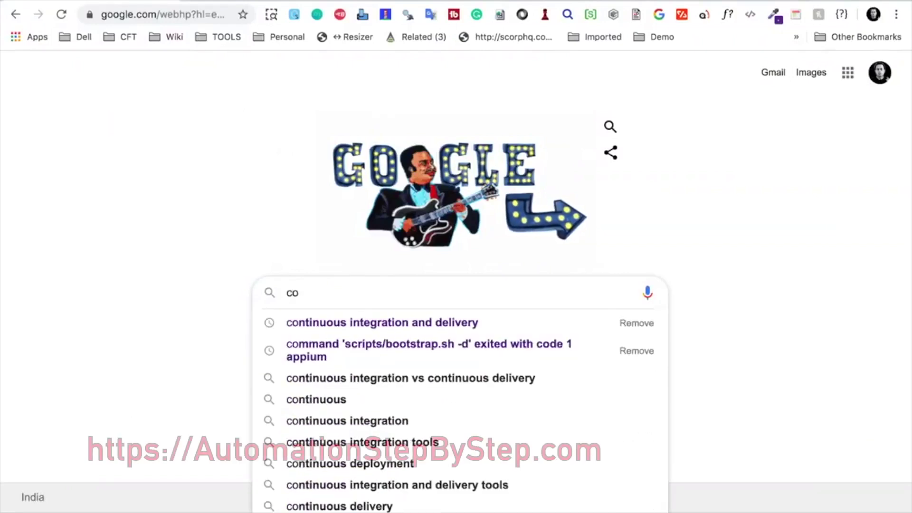
type("nt")
Search images for 'continuous integration and delivery' and preview the Stack Overflow CI/CD diagram.
key("Down")
key("Return")
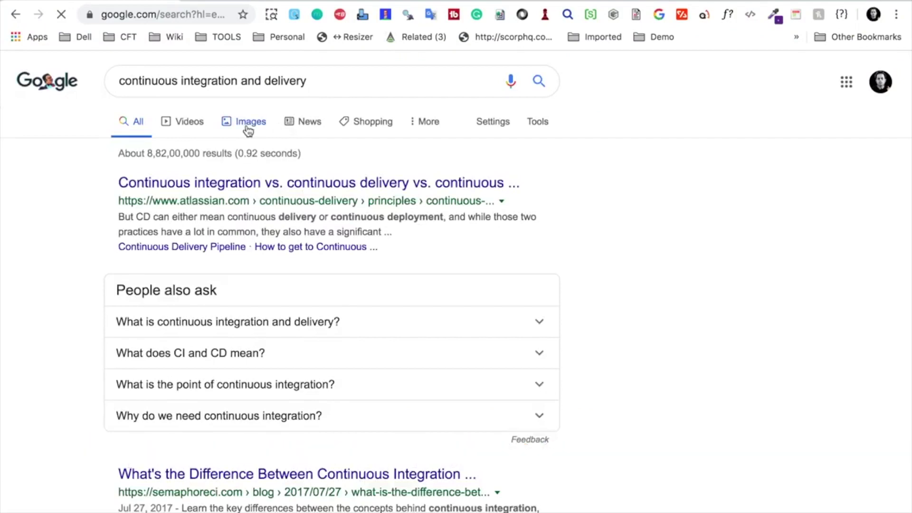
left_click(250, 123)
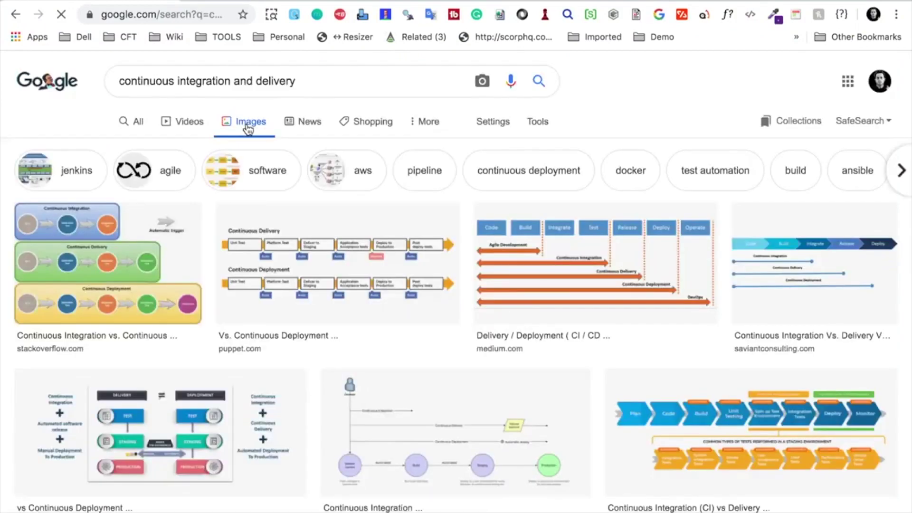
left_click(104, 257)
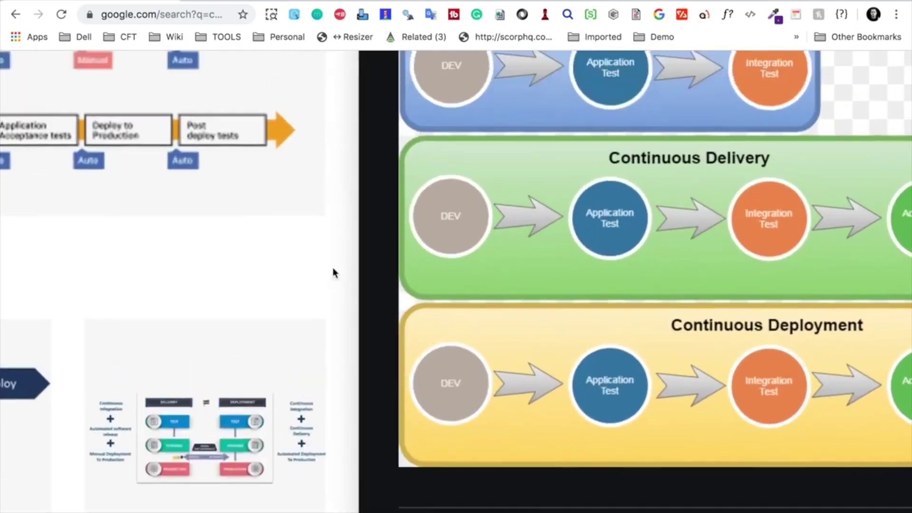
scroll(333, 267, "up", 3)
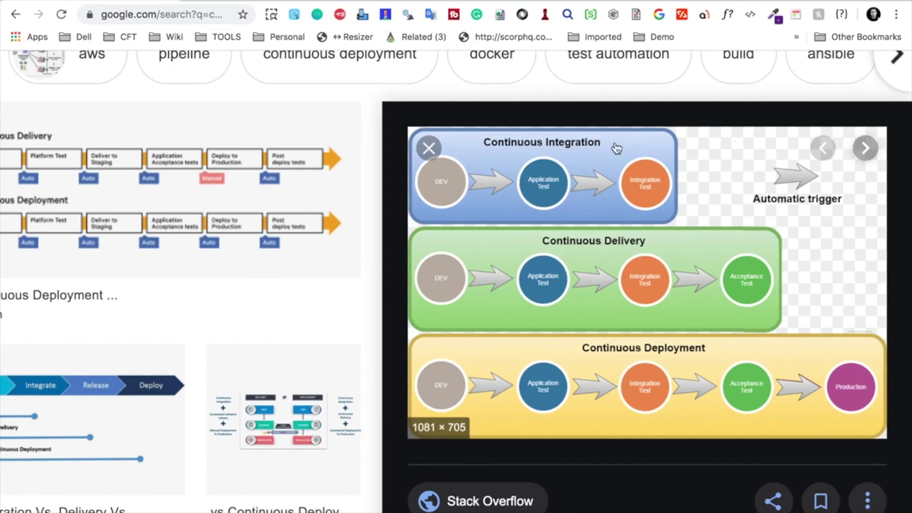
scroll(616, 147, "up", 5)
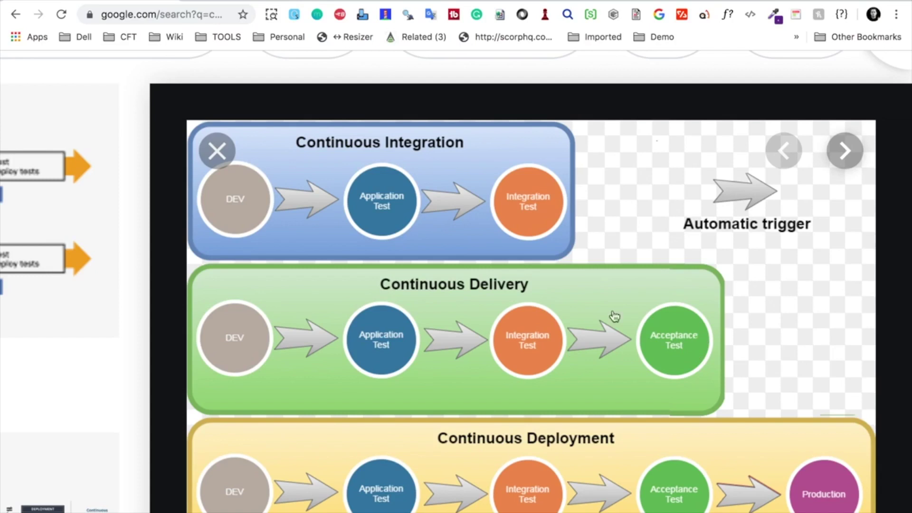
scroll(518, 333, "down", 2)
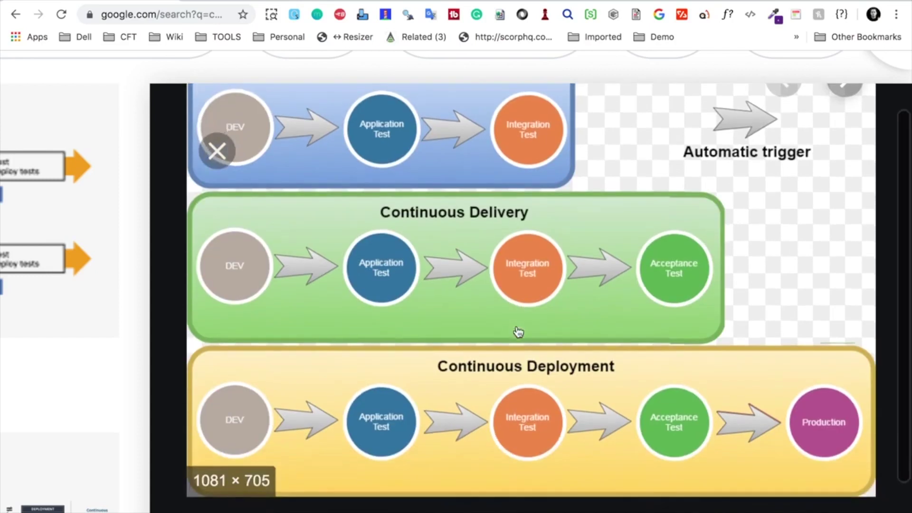